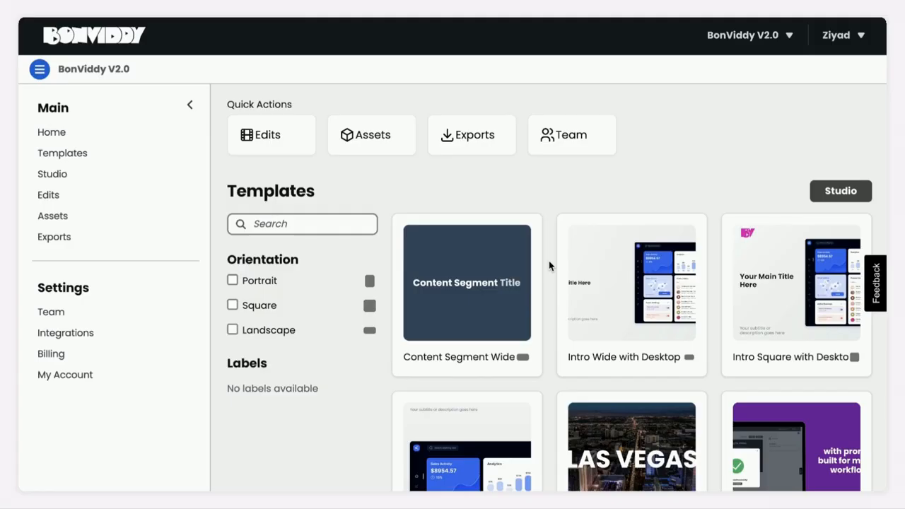
- Browse the template gallery, try the Portrait, Square and Landscape orientation filters, and clear them
{"action": "scroll", "coordinate": [550, 265], "scroll_direction": "down", "scroll_amount": 3}
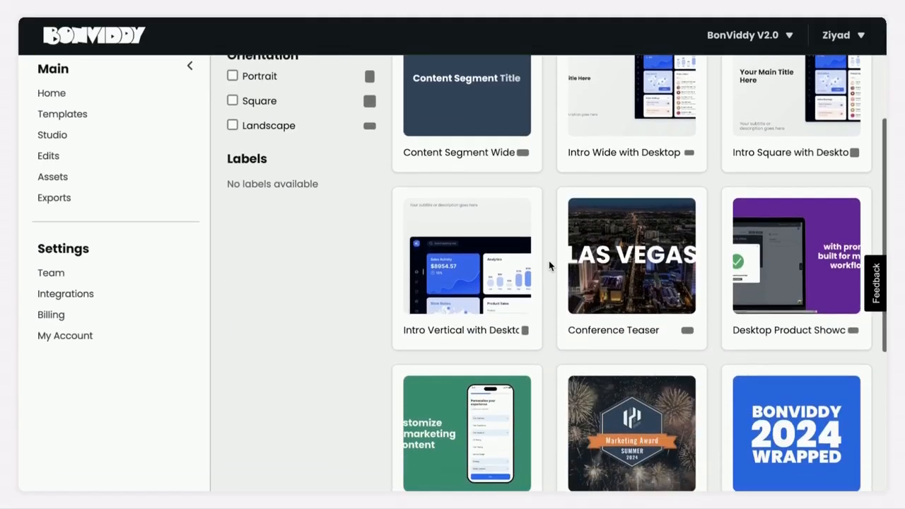
{"action": "scroll", "coordinate": [550, 265], "scroll_direction": "down", "scroll_amount": 3}
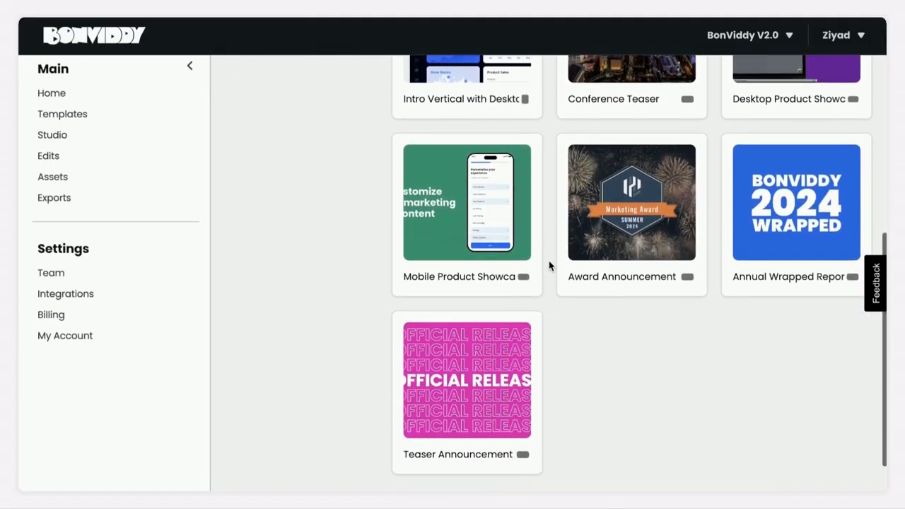
{"action": "scroll", "coordinate": [550, 265], "scroll_direction": "up", "scroll_amount": 1}
{"action": "scroll", "coordinate": [550, 266], "scroll_direction": "up", "scroll_amount": 4}
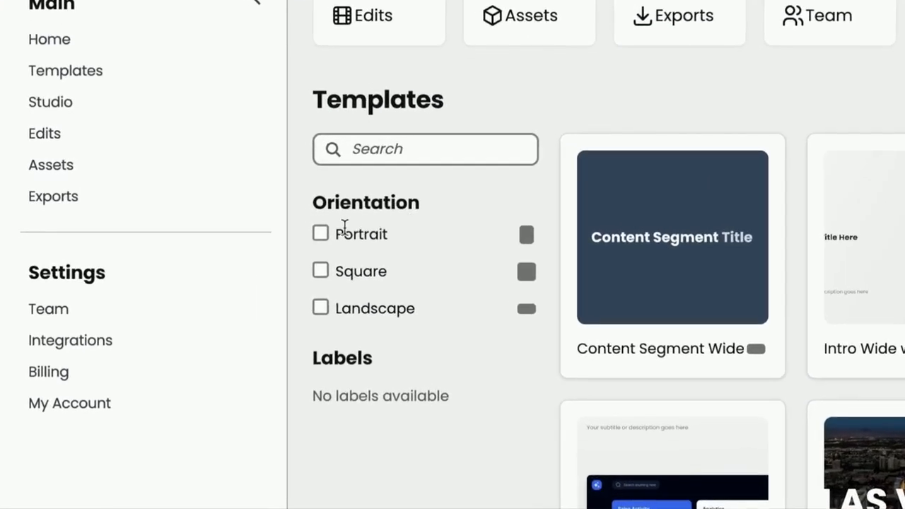
{"action": "left_click", "coordinate": [322, 238]}
{"action": "left_click", "coordinate": [324, 294]}
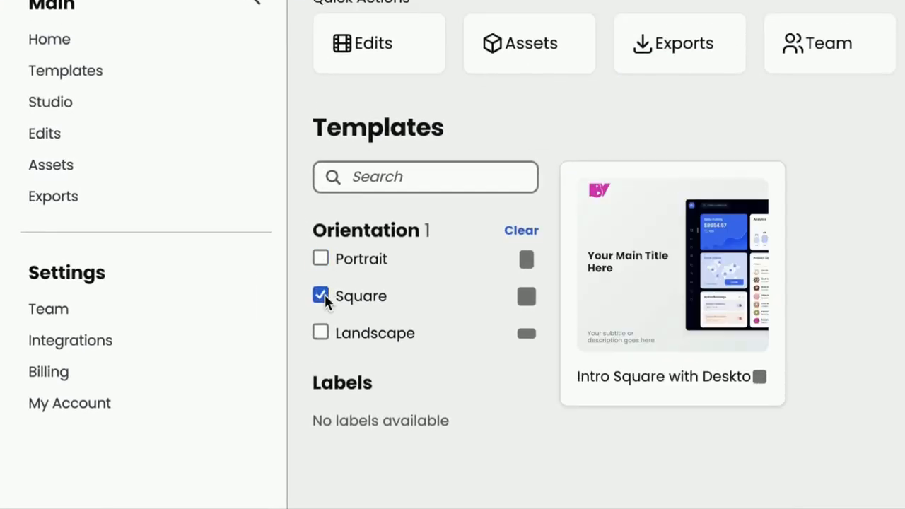
{"action": "left_click", "coordinate": [322, 334]}
{"action": "left_click", "coordinate": [521, 230]}
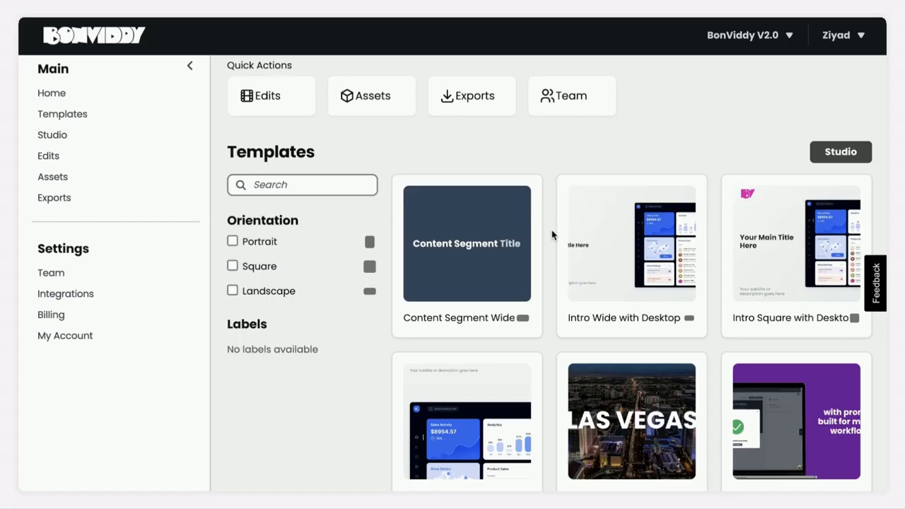
- Preview the Intro Wide with Desktop Image template and create a new edit from it
{"action": "scroll", "coordinate": [548, 263], "scroll_direction": "down", "scroll_amount": 1}
{"action": "scroll", "coordinate": [548, 265], "scroll_direction": "down", "scroll_amount": 3}
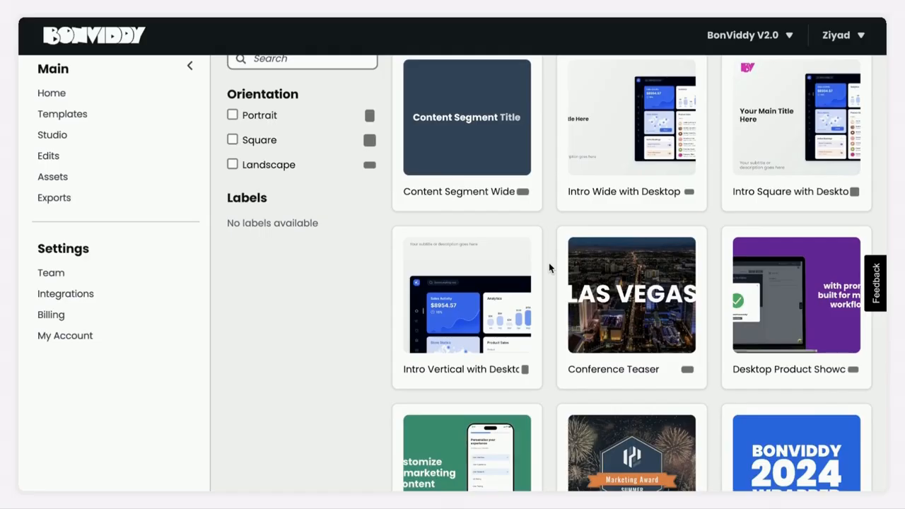
{"action": "mouse_move", "coordinate": [629, 310]}
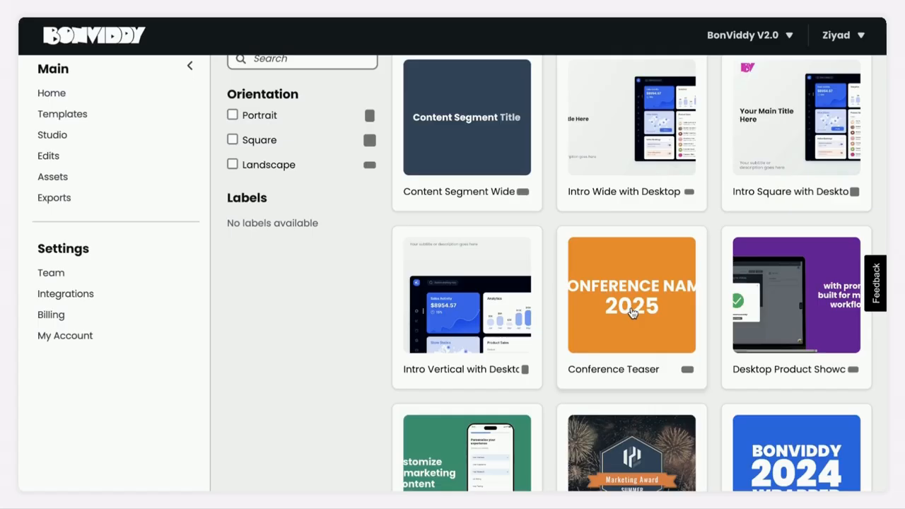
{"action": "scroll", "coordinate": [548, 216], "scroll_direction": "up", "scroll_amount": 1}
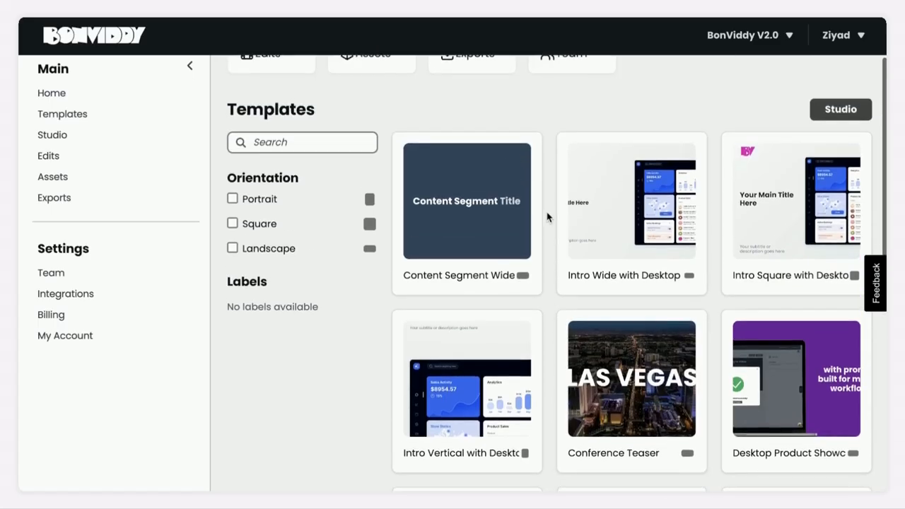
{"action": "mouse_move", "coordinate": [628, 202]}
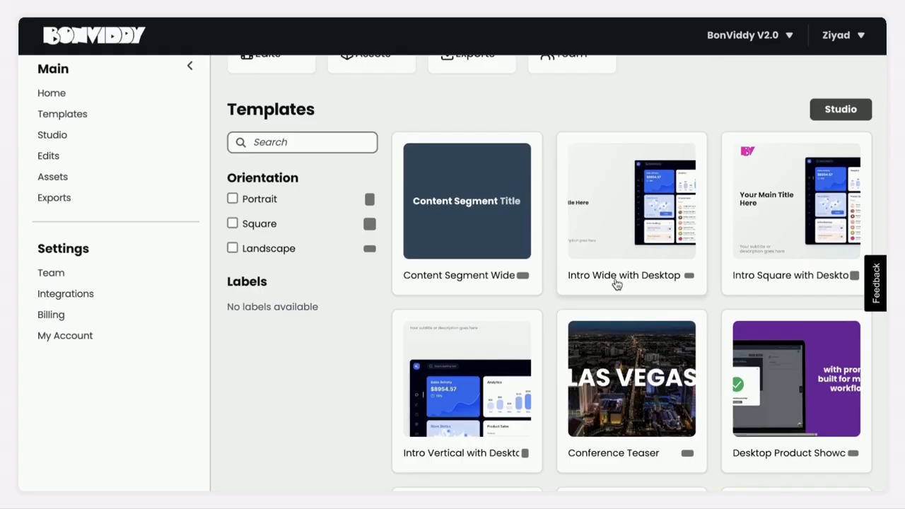
{"action": "left_click", "coordinate": [651, 285]}
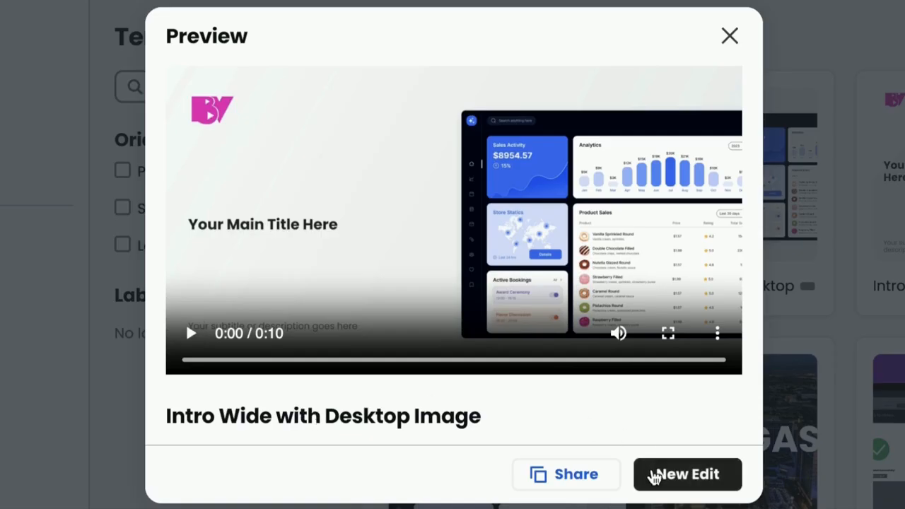
{"action": "left_click", "coordinate": [653, 474]}
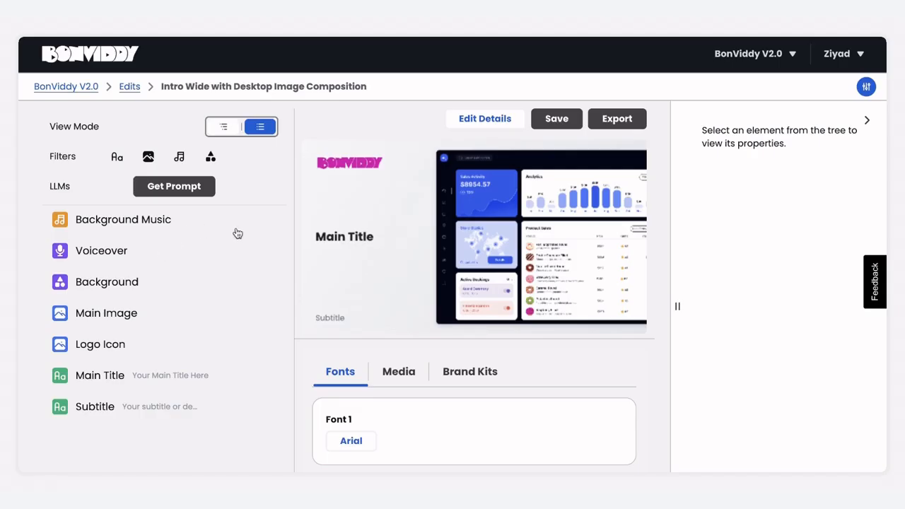
- Set the Main Title element's text content to "New Title"
{"action": "left_click", "coordinate": [177, 376]}
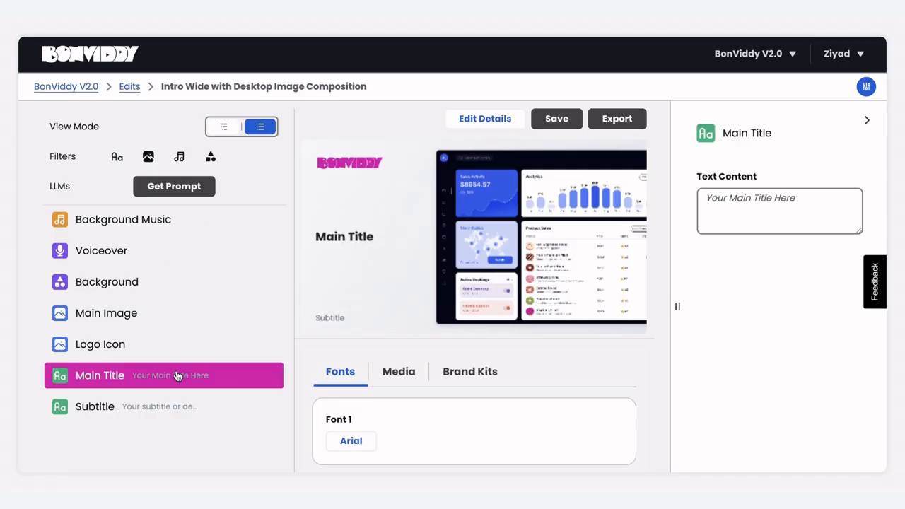
{"action": "left_click", "coordinate": [726, 191]}
{"action": "type", "text": "New Title"}
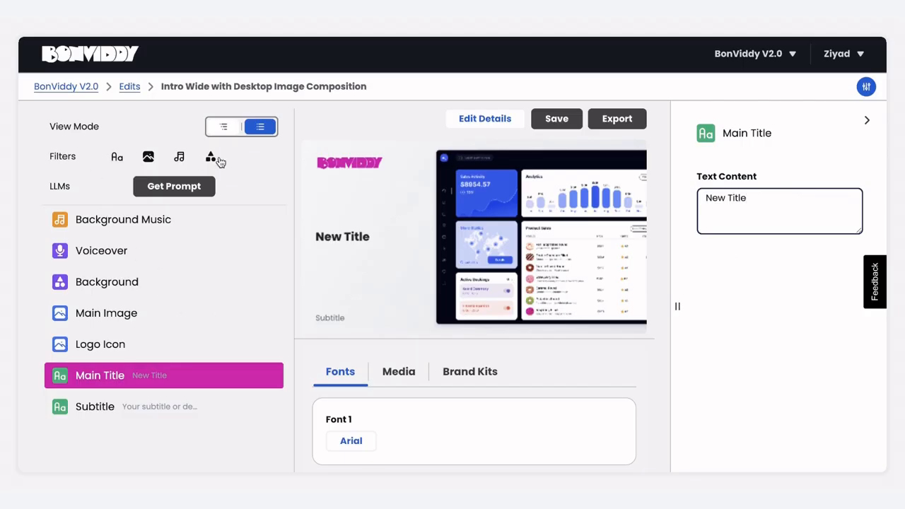
- Filter the element list to text elements and set the Subtitle's text content to "New Subtitle"
{"action": "left_click", "coordinate": [117, 157]}
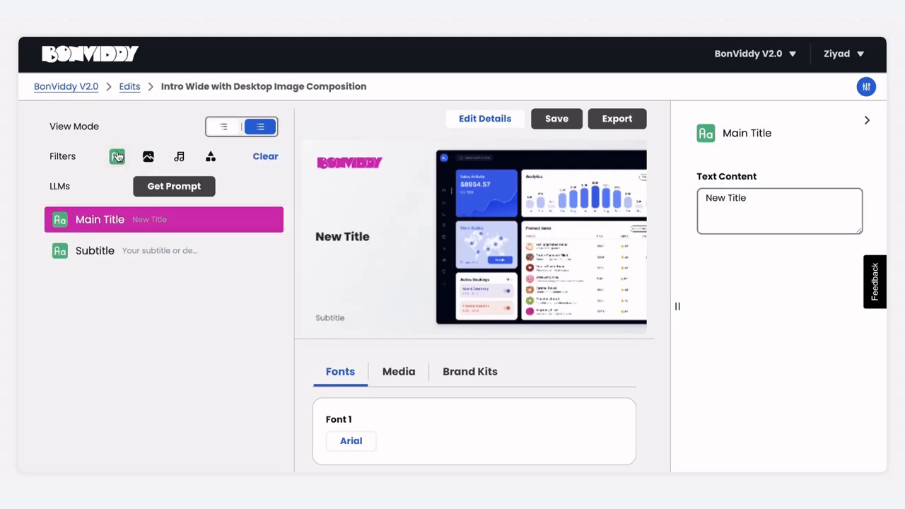
{"action": "left_click", "coordinate": [144, 248]}
{"action": "left_click", "coordinate": [807, 212]}
{"action": "type", "text": "New Subtitle"}
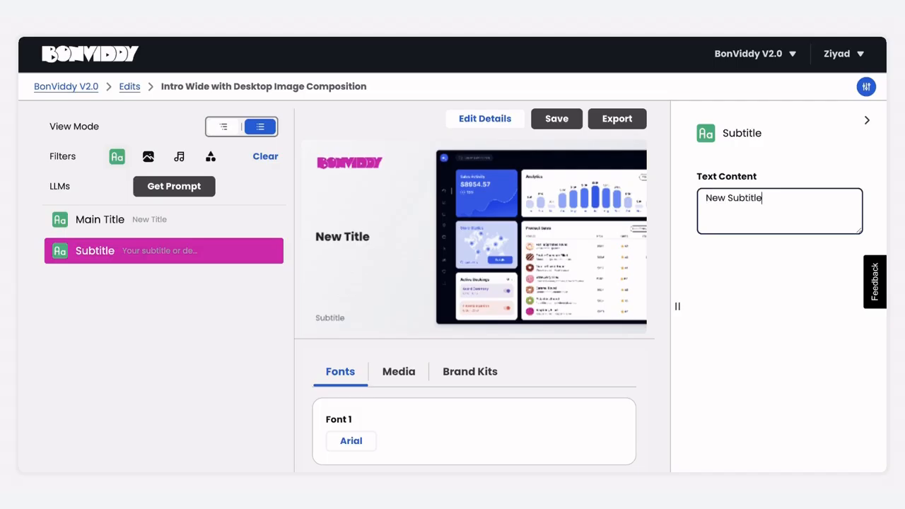
{"action": "left_click", "coordinate": [495, 139]}
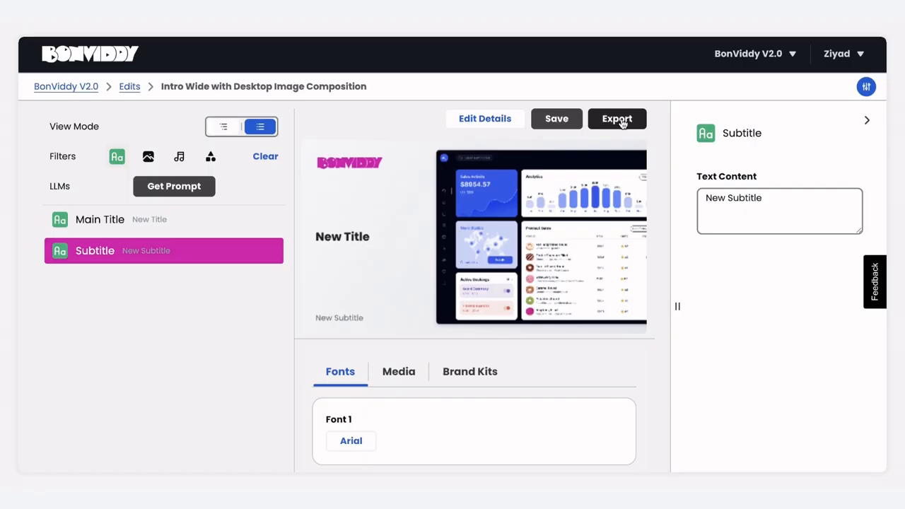
- Save the composition, then view its name and description details and close them without changes
{"action": "left_click", "coordinate": [563, 121]}
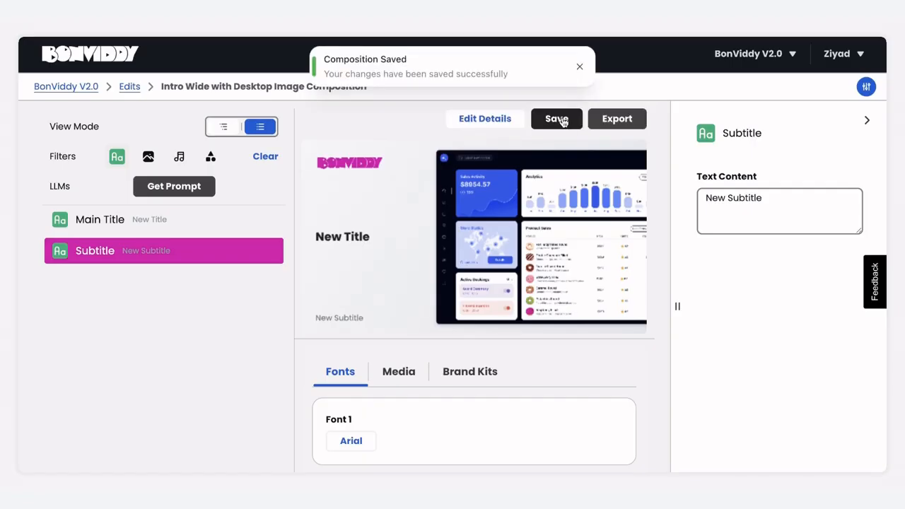
{"action": "left_click", "coordinate": [503, 124]}
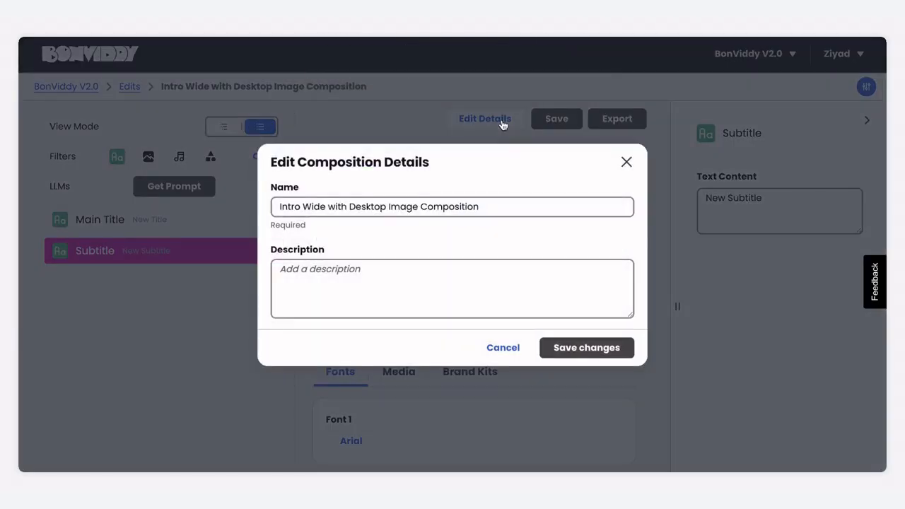
{"action": "left_click", "coordinate": [503, 125]}
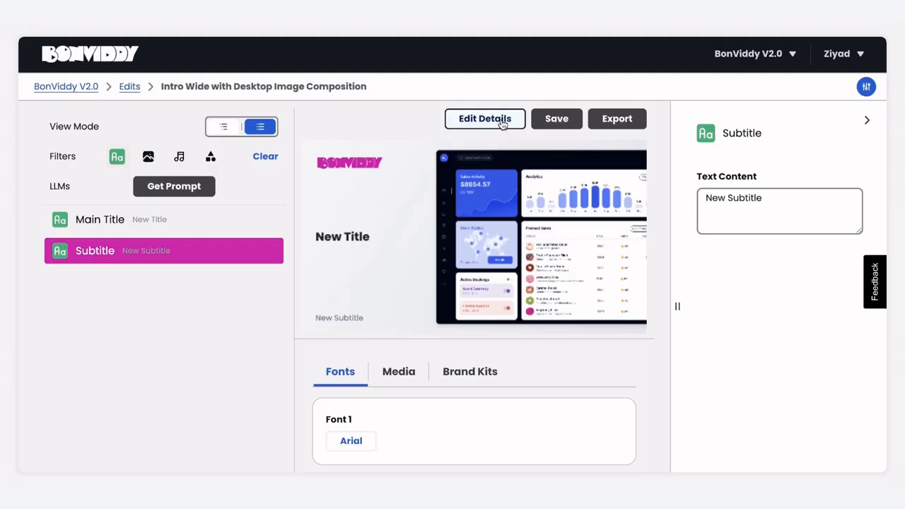
- Change the composition's Font 1 to the Google font Acme and show its brand kits
{"action": "left_click", "coordinate": [364, 441]}
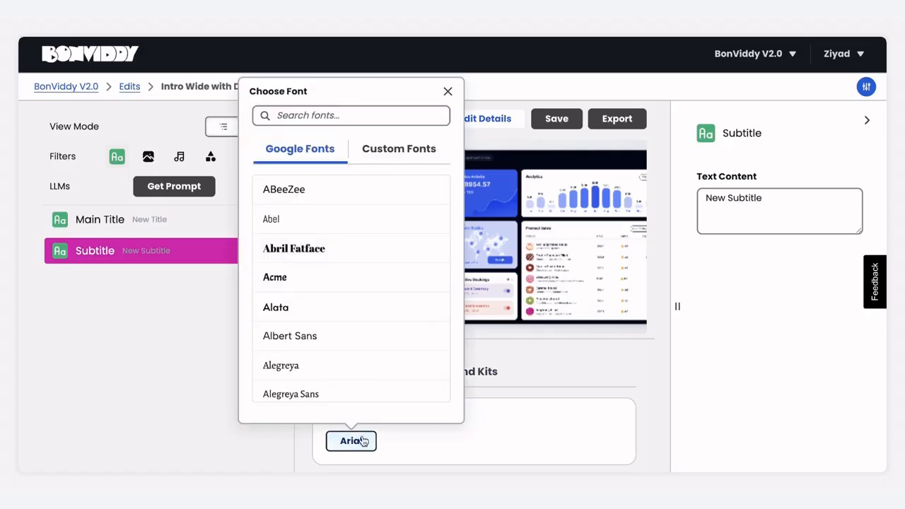
{"action": "left_click", "coordinate": [318, 286]}
{"action": "left_click", "coordinate": [517, 436]}
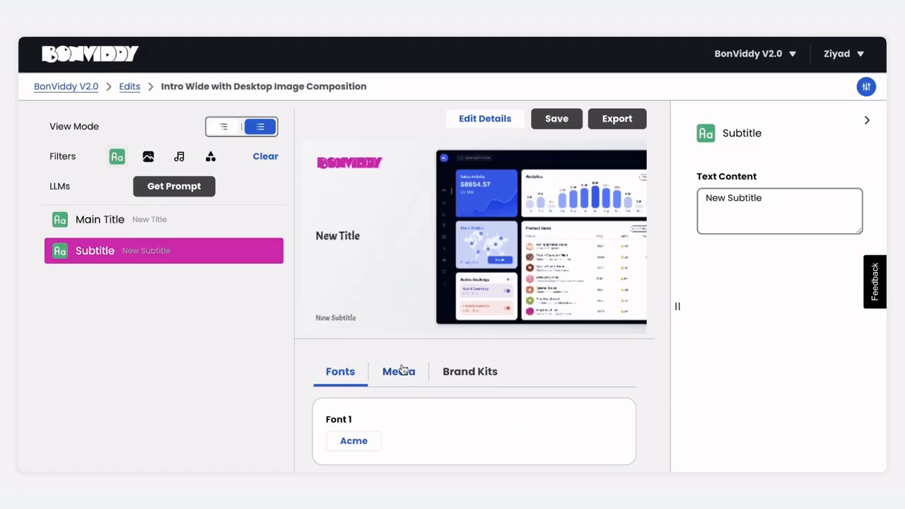
{"action": "left_click", "coordinate": [447, 373]}
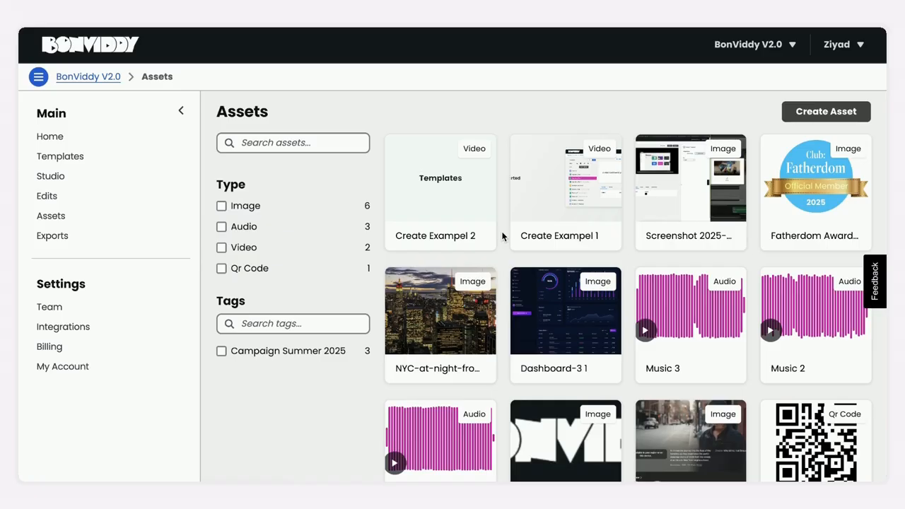
- Look over the form for creating a QR code asset and close it without creating one
{"action": "left_click", "coordinate": [824, 117]}
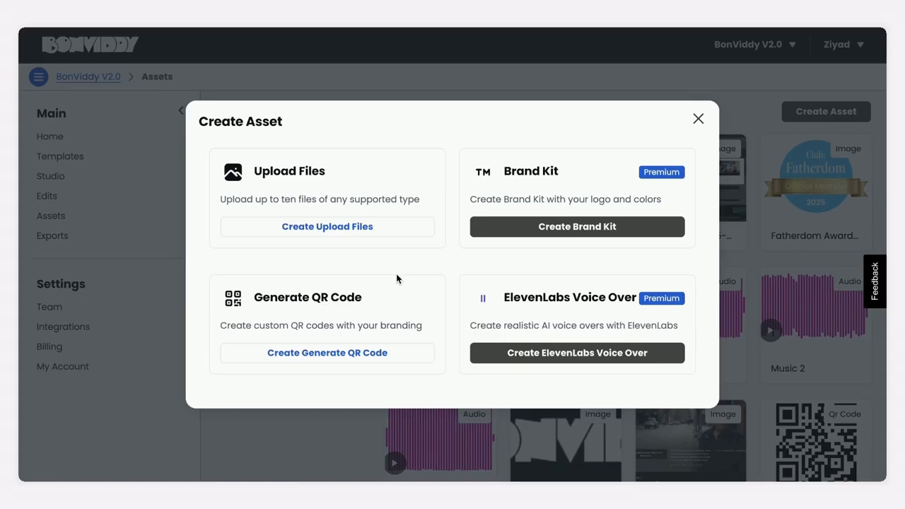
{"action": "left_click", "coordinate": [373, 358]}
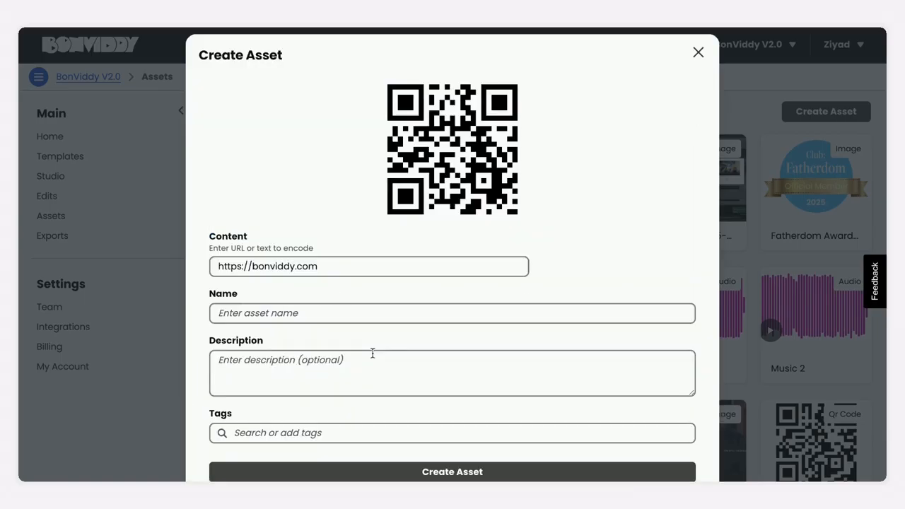
{"action": "left_click", "coordinate": [697, 53]}
- Open the form for a new ElevenLabs voice over asset and look through the available voices without choosing one
{"action": "left_click", "coordinate": [803, 110]}
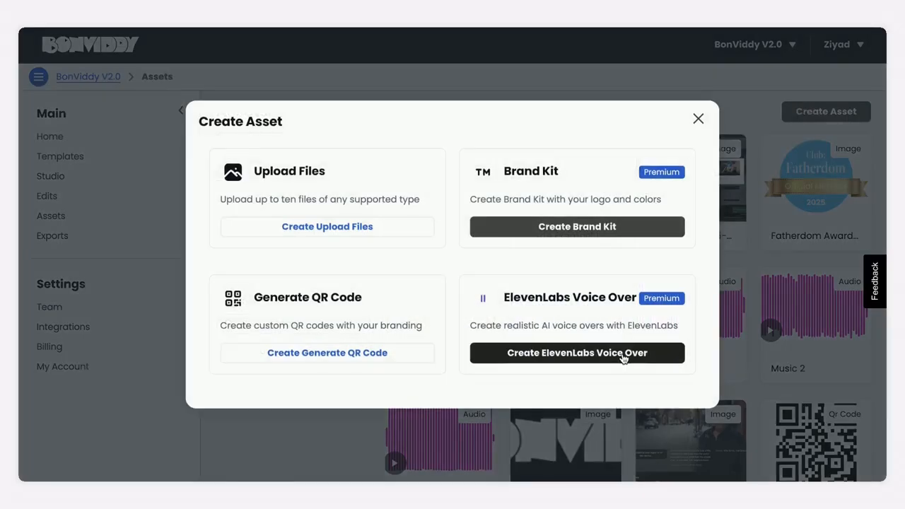
{"action": "left_click", "coordinate": [621, 353]}
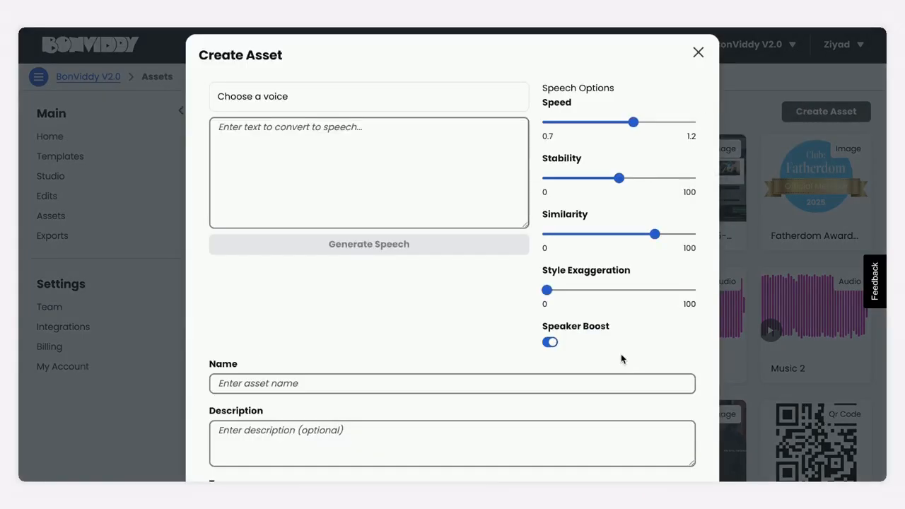
{"action": "left_click", "coordinate": [402, 99]}
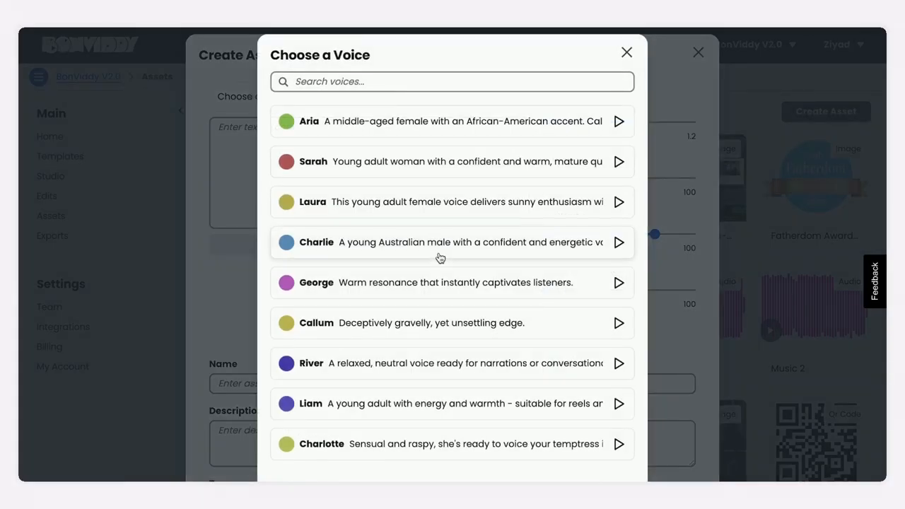
{"action": "scroll", "coordinate": [438, 256], "scroll_direction": "down", "scroll_amount": 1}
{"action": "scroll", "coordinate": [440, 258], "scroll_direction": "up", "scroll_amount": 1}
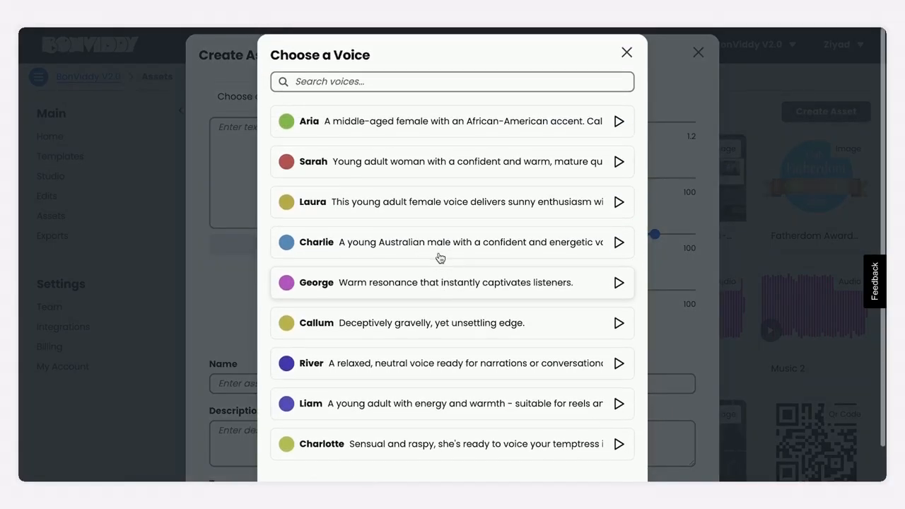
{"action": "left_click", "coordinate": [228, 277]}
- Raise the voice over's Speed slightly, lower its Similarity, and discard the asset form
{"action": "left_click_drag", "start_coordinate": [626, 124], "coordinate": [646, 123]}
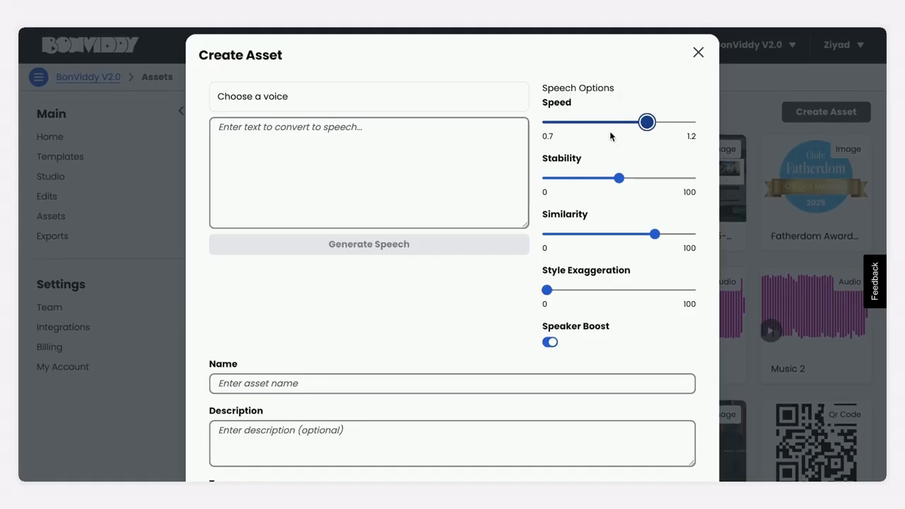
{"action": "left_click_drag", "start_coordinate": [657, 236], "coordinate": [594, 236]}
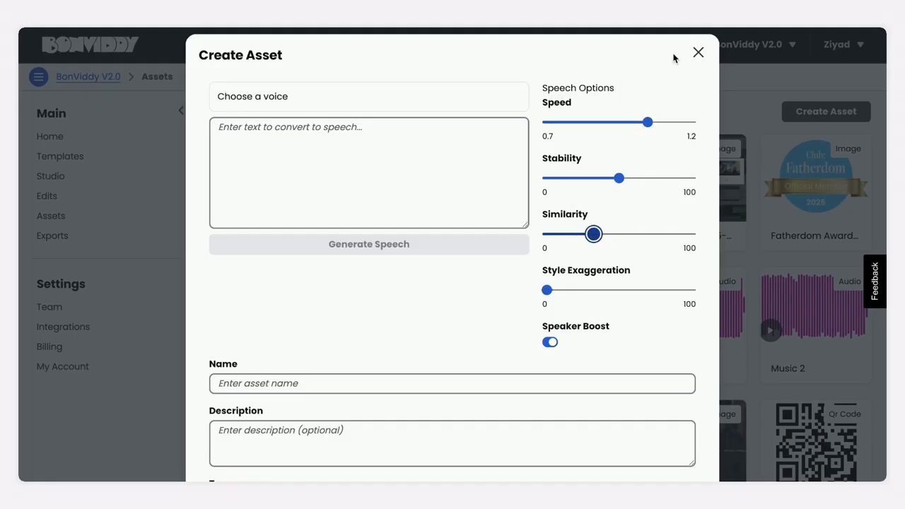
{"action": "left_click", "coordinate": [697, 53]}
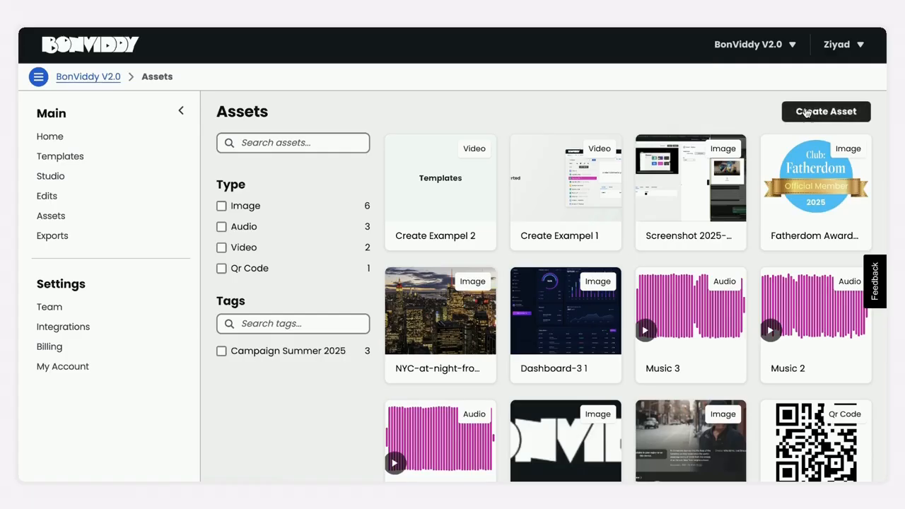
- Look over the colors, logos and fonts in the form for a new brand kit asset and close it
{"action": "left_click", "coordinate": [808, 115]}
{"action": "left_click", "coordinate": [599, 227]}
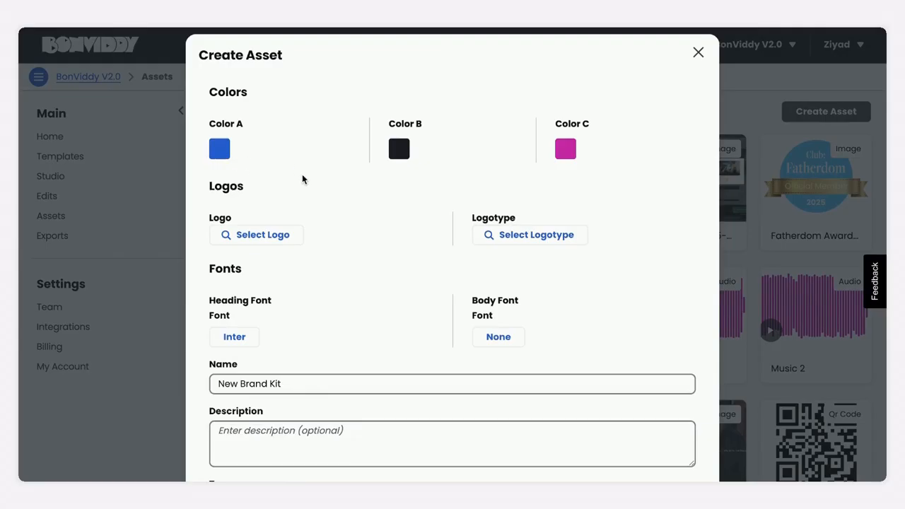
{"action": "scroll", "coordinate": [302, 174], "scroll_direction": "down", "scroll_amount": 1}
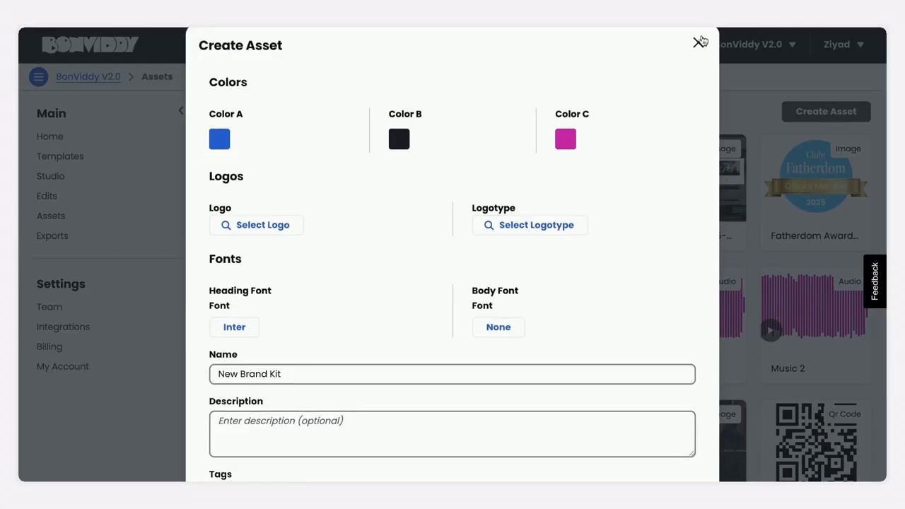
{"action": "left_click", "coordinate": [699, 41]}
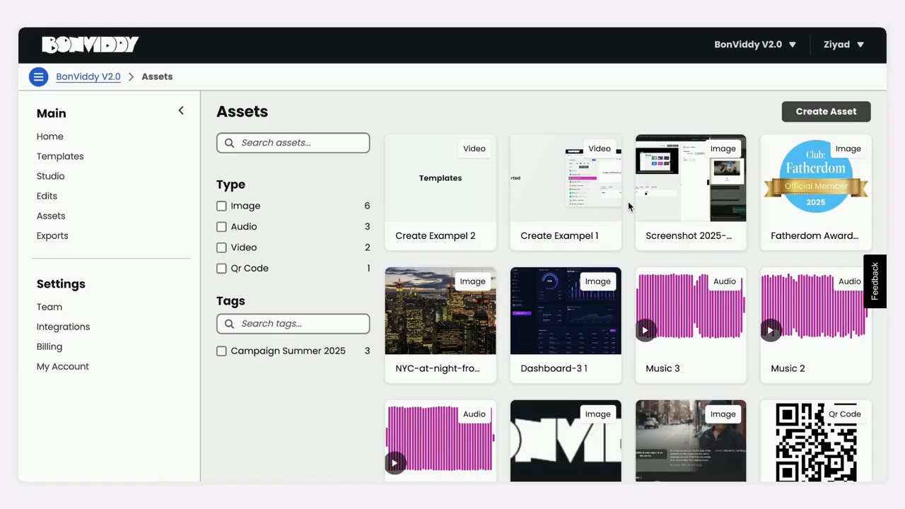
- Replace the image of the Dashboard-3 1 asset with the 6,565×4,377 Unsplash JPG from the Downloads folder and update the asset
{"action": "left_click", "coordinate": [573, 306]}
{"action": "left_click", "coordinate": [504, 163]}
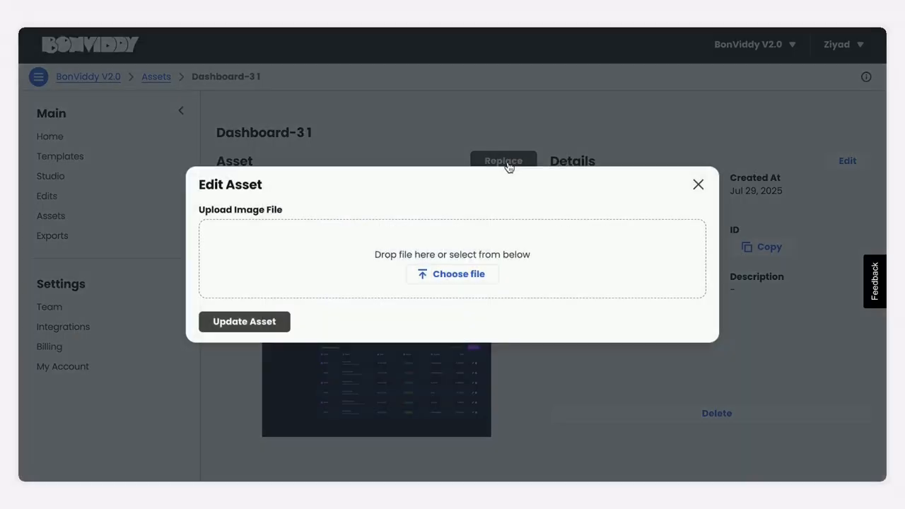
{"action": "left_click", "coordinate": [480, 274]}
{"action": "scroll", "coordinate": [480, 274], "scroll_direction": "up", "scroll_amount": 5}
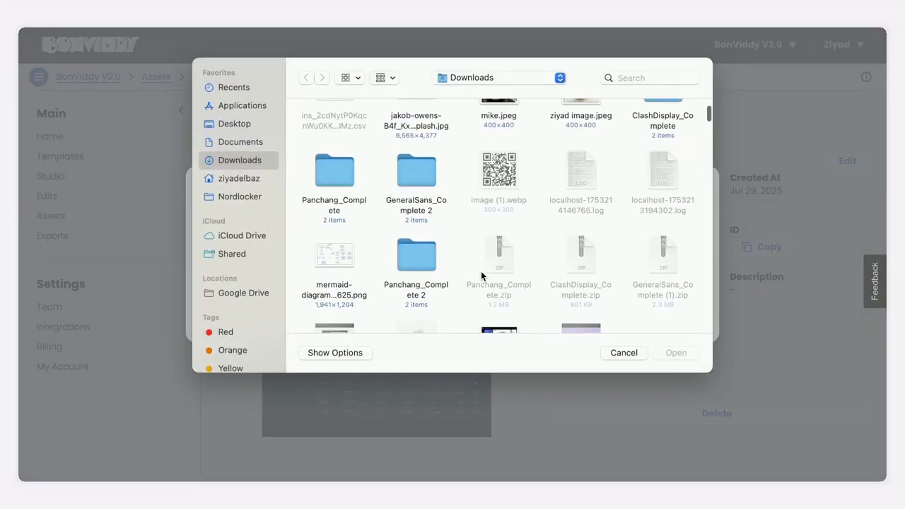
{"action": "left_click", "coordinate": [424, 136]}
{"action": "left_click", "coordinate": [680, 352]}
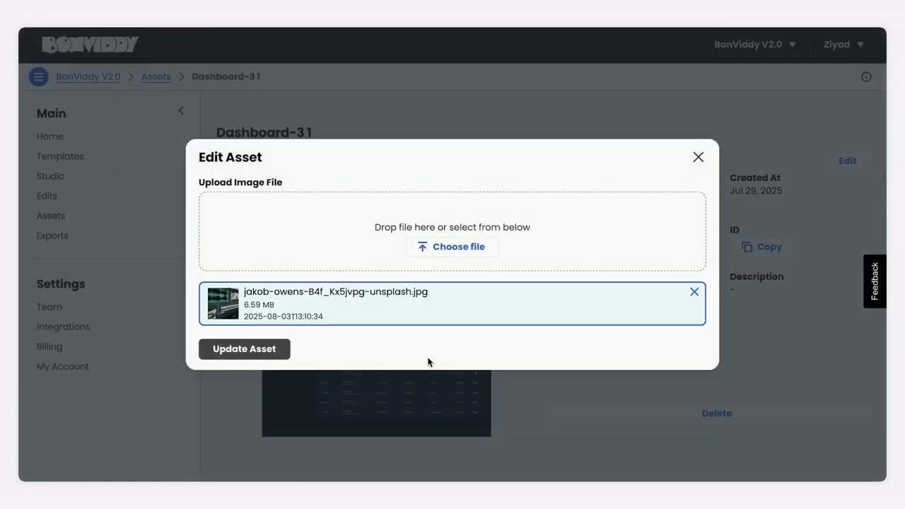
{"action": "left_click", "coordinate": [268, 354]}
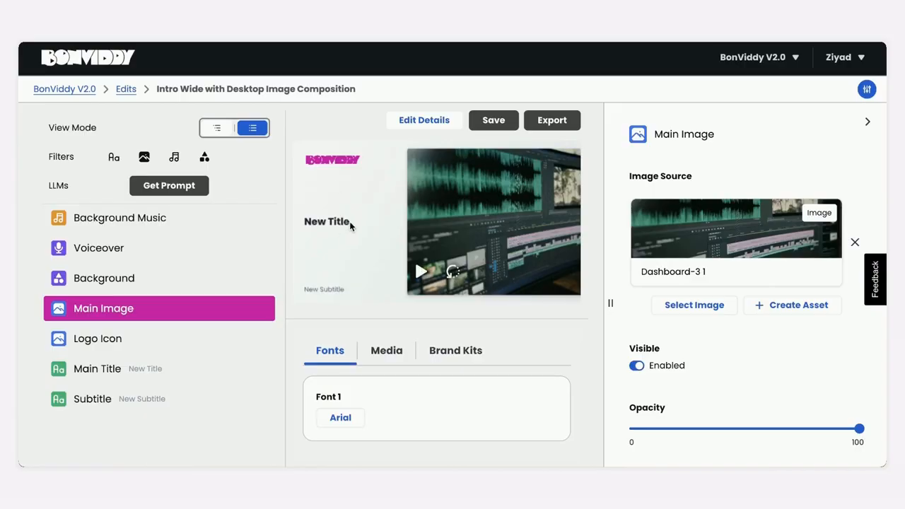
- Review the text, fonts, fill colors and assets of the Intro Wide with Desktop Image Composition edit and export it
{"action": "left_click", "coordinate": [557, 122]}
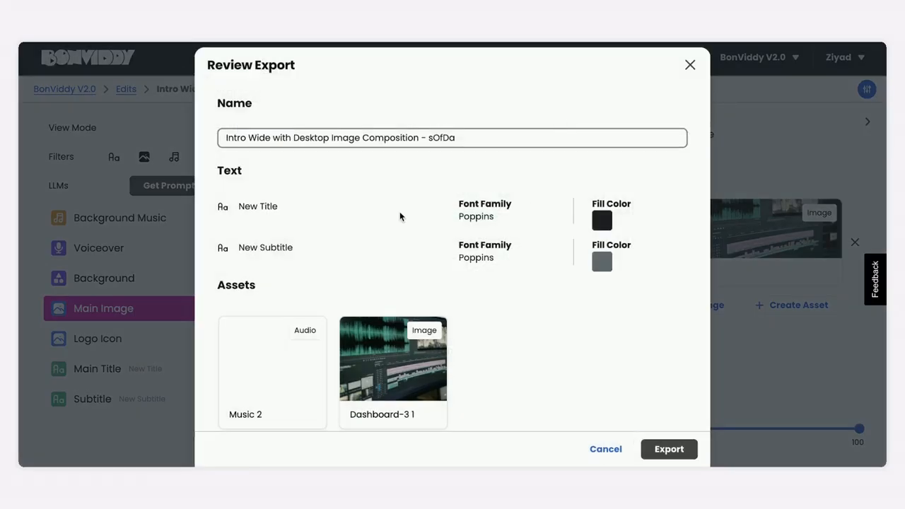
{"action": "double_click", "coordinate": [268, 206]}
{"action": "triple_click", "coordinate": [477, 204]}
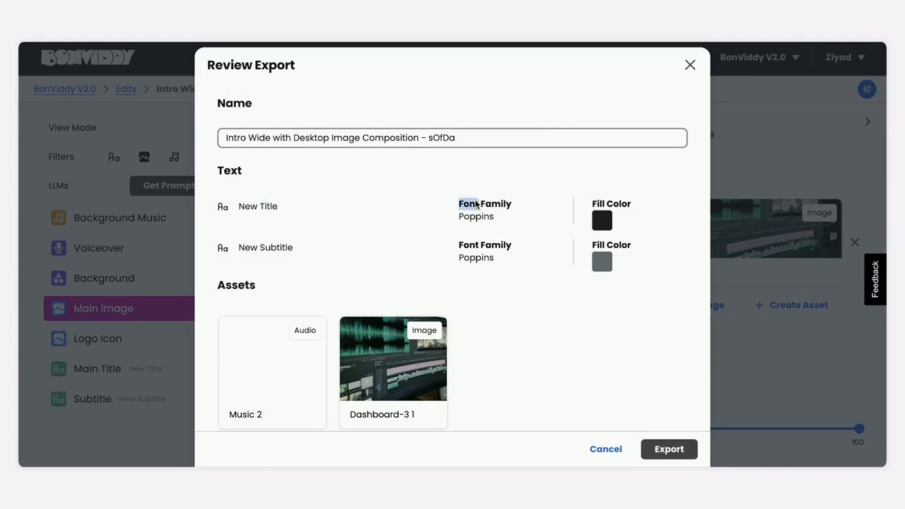
{"action": "left_click", "coordinate": [613, 203]}
{"action": "scroll", "coordinate": [533, 311], "scroll_direction": "down", "scroll_amount": 1}
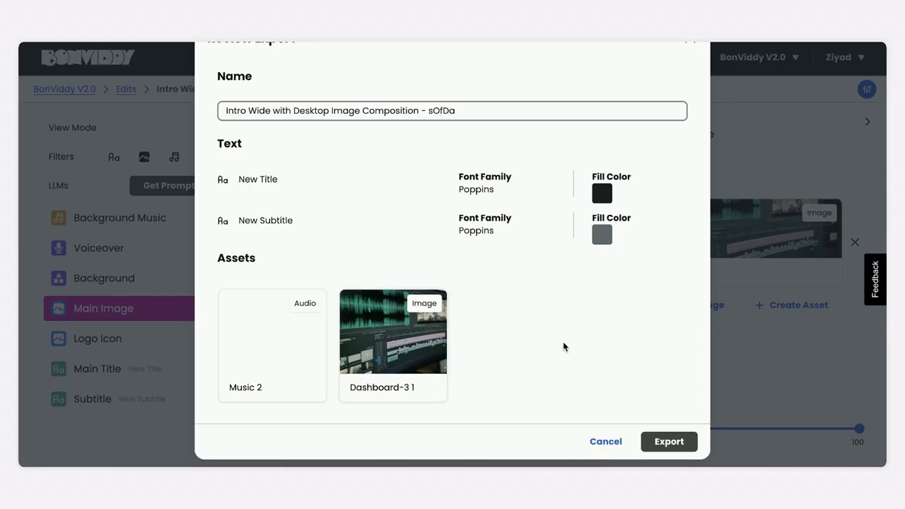
{"action": "left_click", "coordinate": [646, 439]}
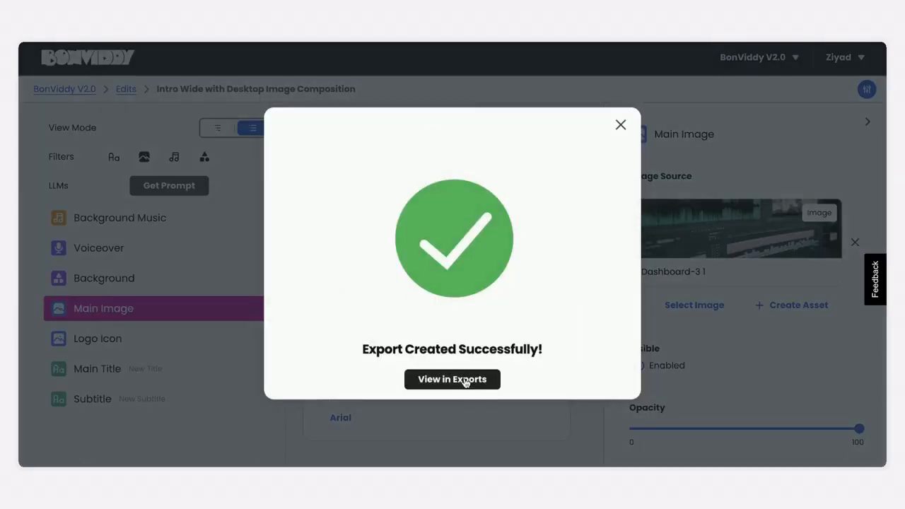
- View the new Intro Wide with Desktop Image Composition export and download its video
{"action": "left_click", "coordinate": [452, 379]}
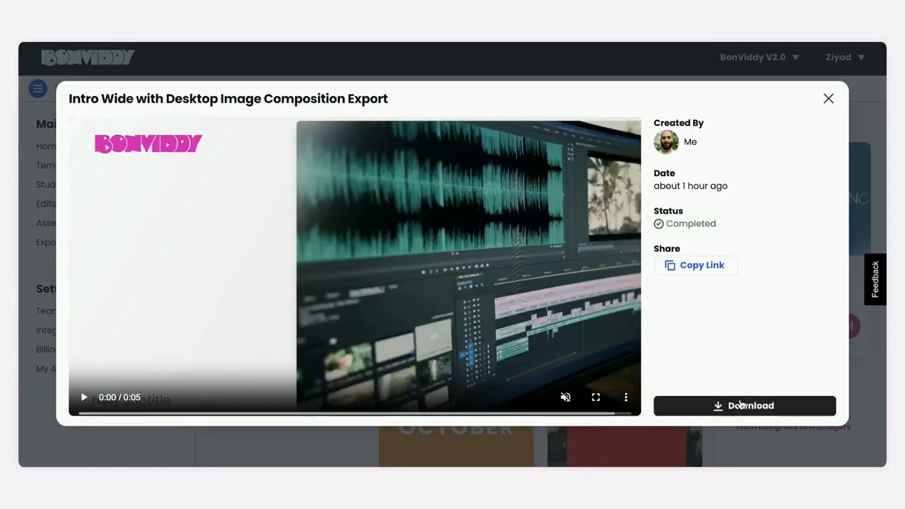
{"action": "left_click", "coordinate": [739, 404]}
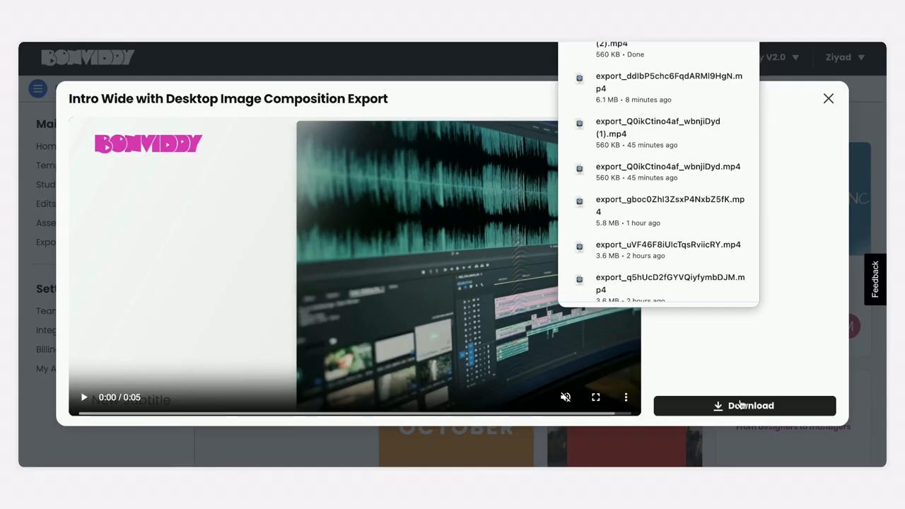
{"action": "left_click", "coordinate": [733, 383]}
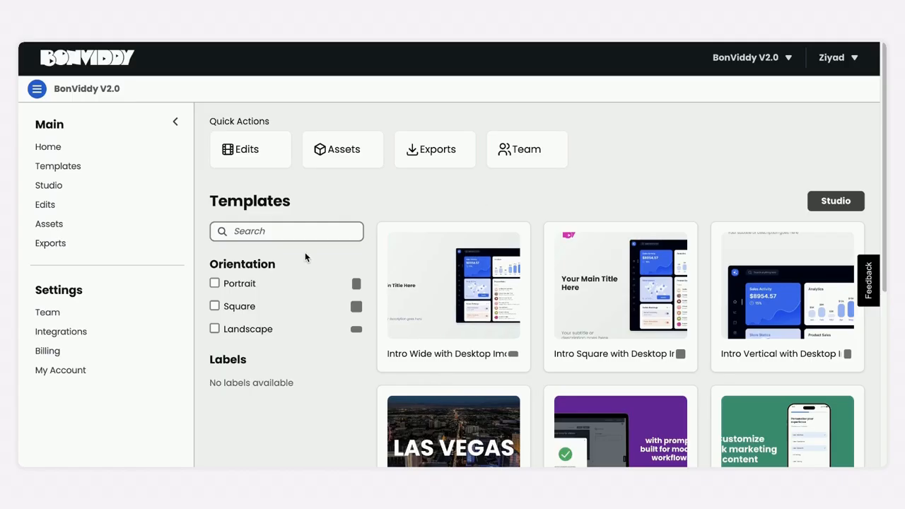
- Go to the team's member settings, hide the navigation sidebar, and look over the form for inviting new members
{"action": "left_click", "coordinate": [56, 316]}
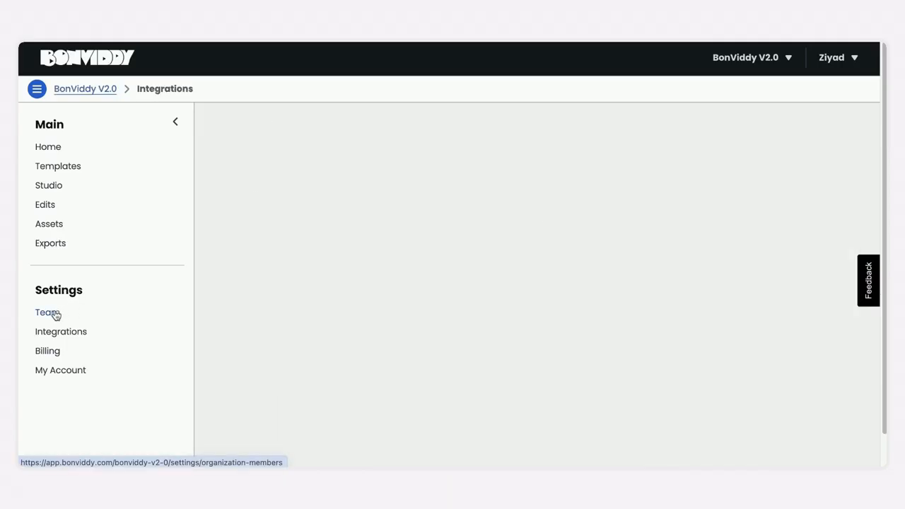
{"action": "left_click", "coordinate": [31, 93]}
{"action": "left_click", "coordinate": [685, 202]}
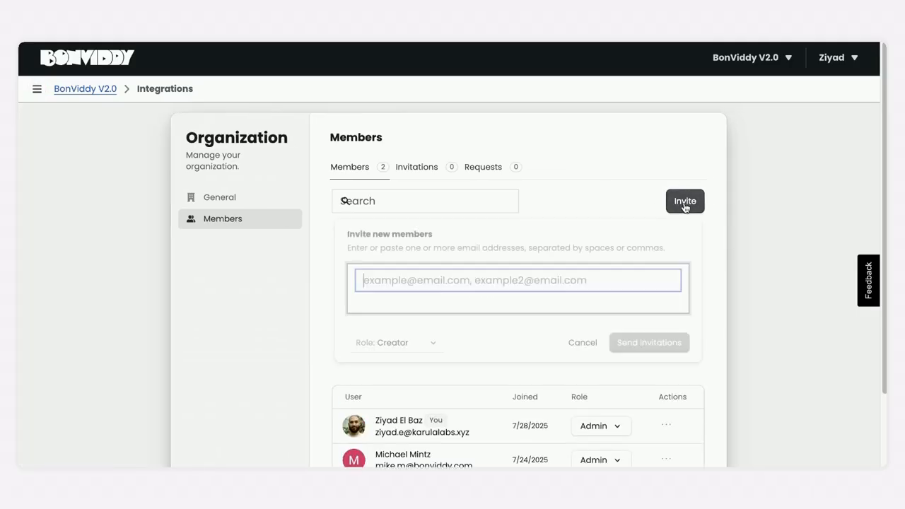
{"action": "scroll", "coordinate": [685, 202], "scroll_direction": "down", "scroll_amount": 1}
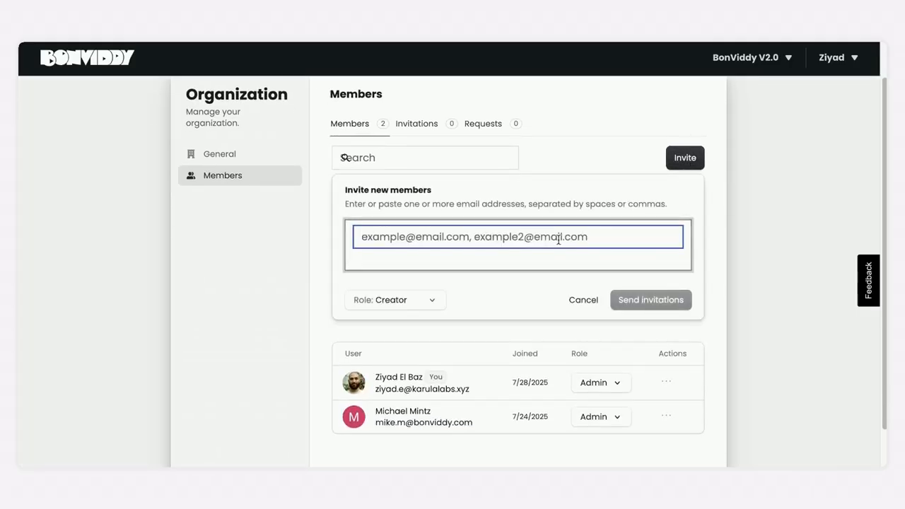
- Open the organization's general settings and look at the form for adding a verified domain
{"action": "left_click", "coordinate": [228, 153]}
{"action": "left_click", "coordinate": [499, 188]}
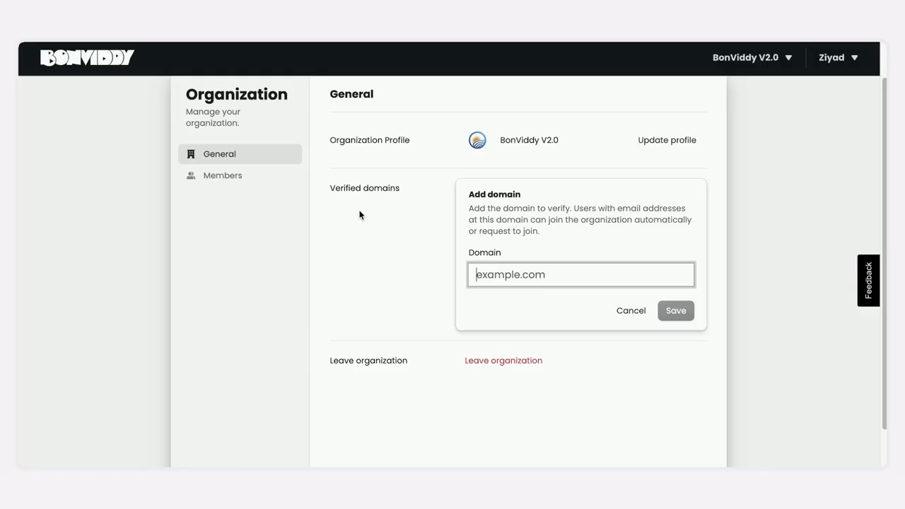
- Return to the member list, look through the roles available for the first member, and close the choices without picking one
{"action": "left_click", "coordinate": [234, 176]}
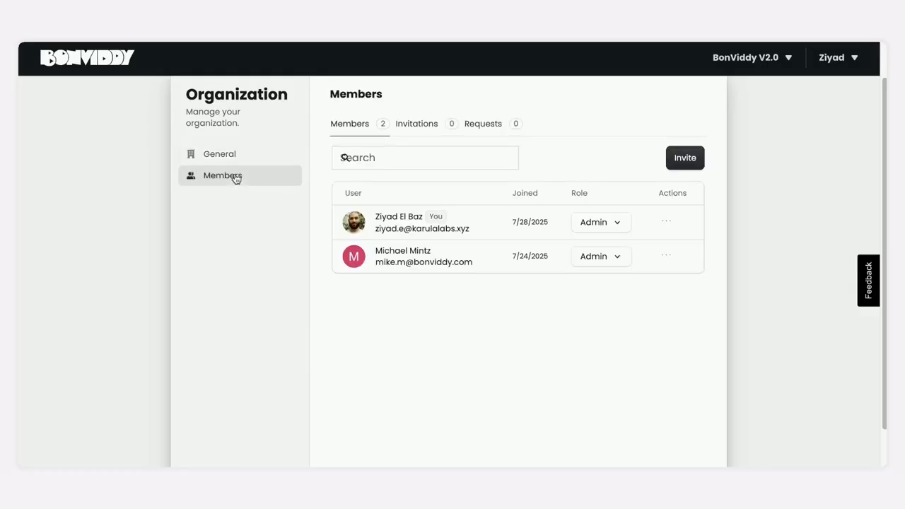
{"action": "left_click", "coordinate": [620, 230]}
{"action": "scroll", "coordinate": [612, 251], "scroll_direction": "up", "scroll_amount": 1}
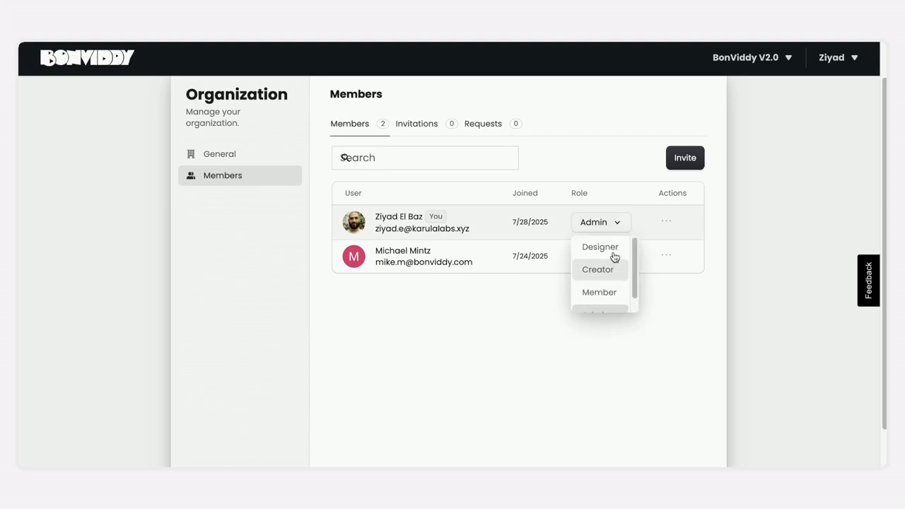
{"action": "left_click", "coordinate": [596, 172]}
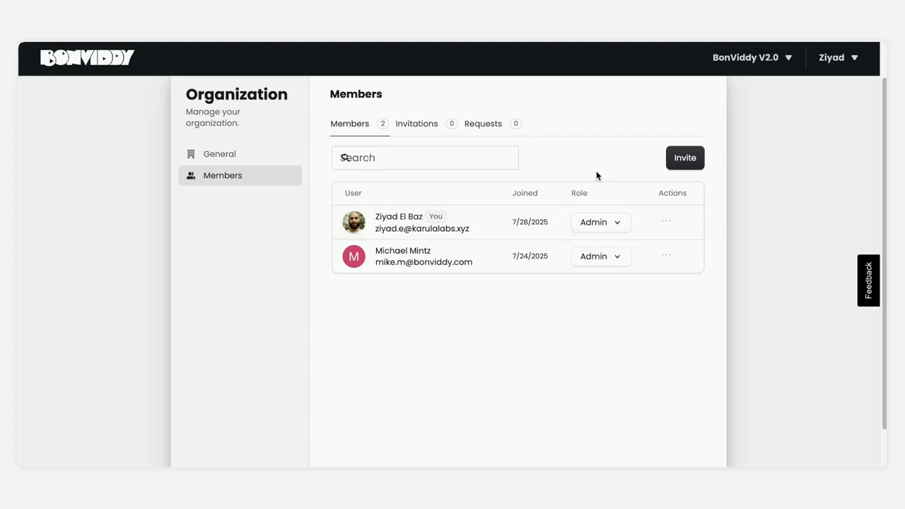